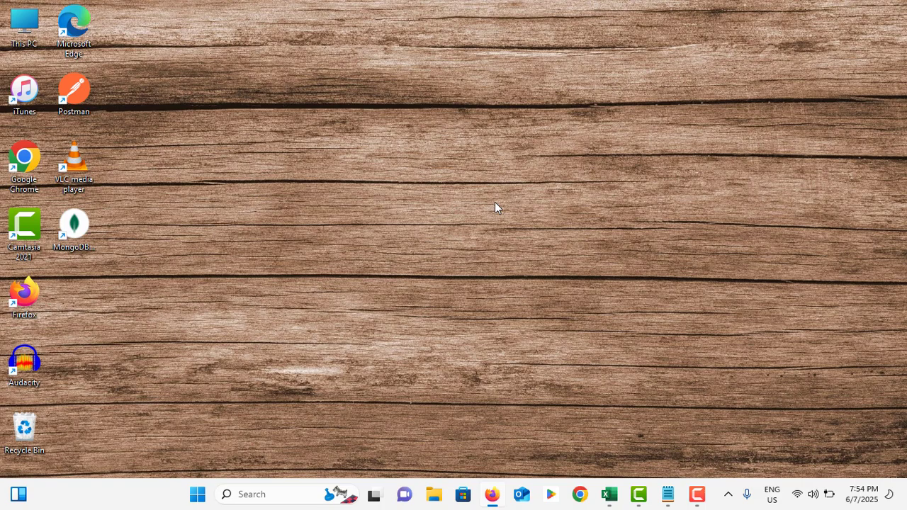
Run the Power troubleshooter under System > Troubleshoot > Other troubleshooters to fix the sleep timeouts
click(198, 494)
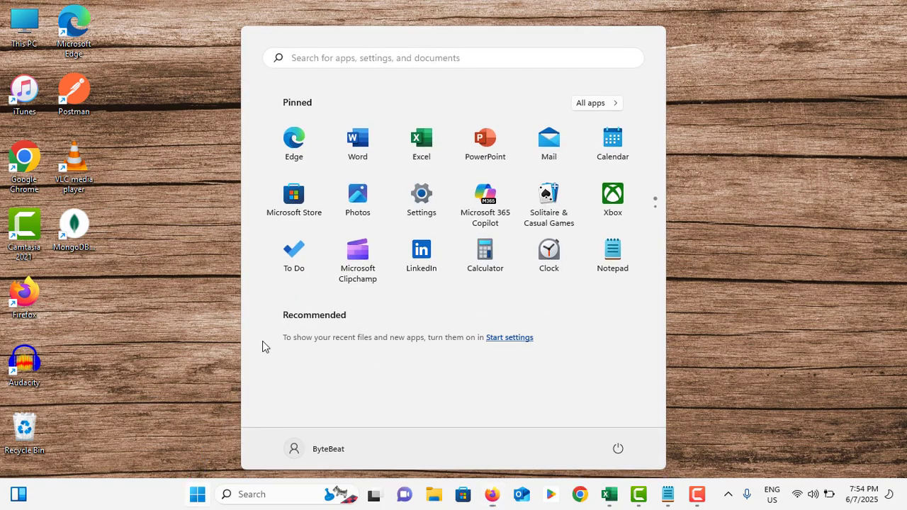
click(427, 205)
scroll(375, 226, down, 2)
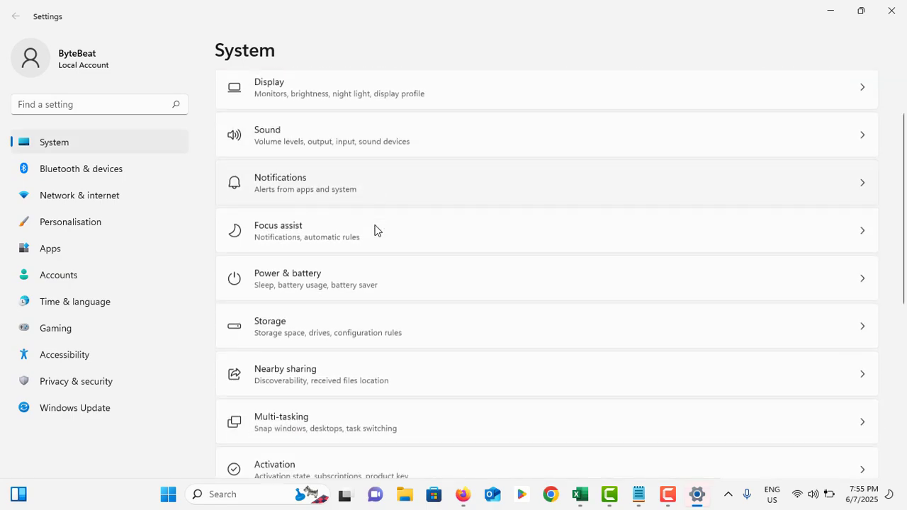
scroll(375, 230, down, 4)
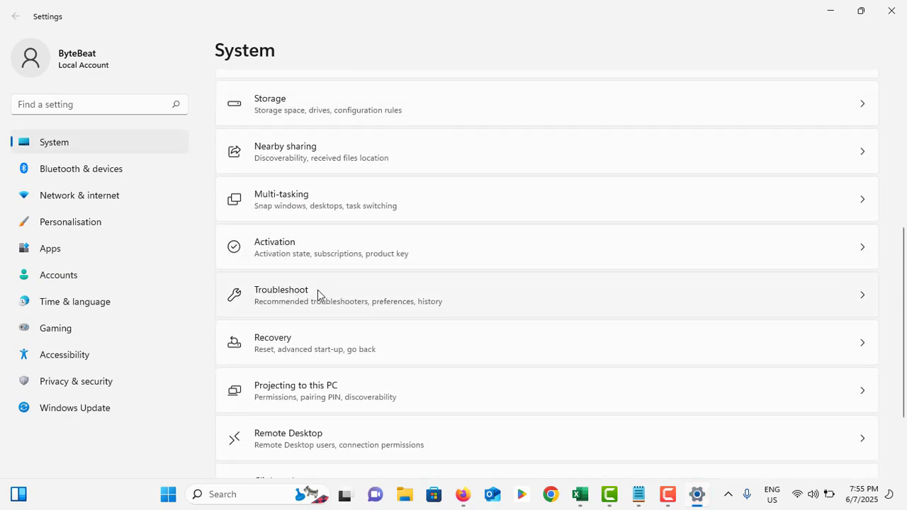
click(317, 290)
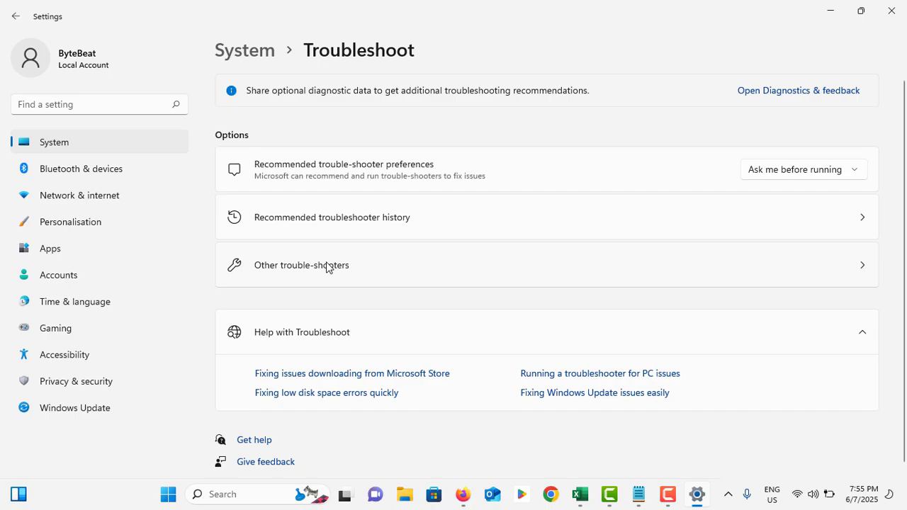
click(303, 265)
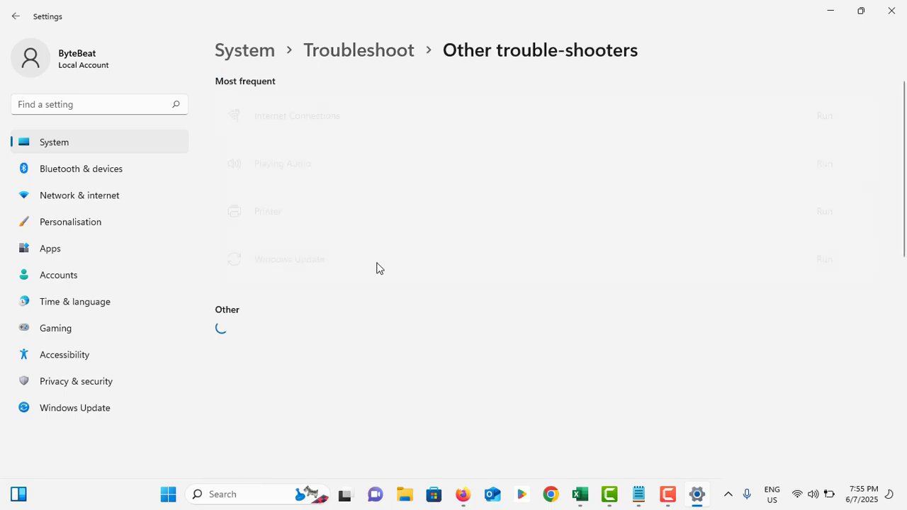
scroll(370, 263, down, 5)
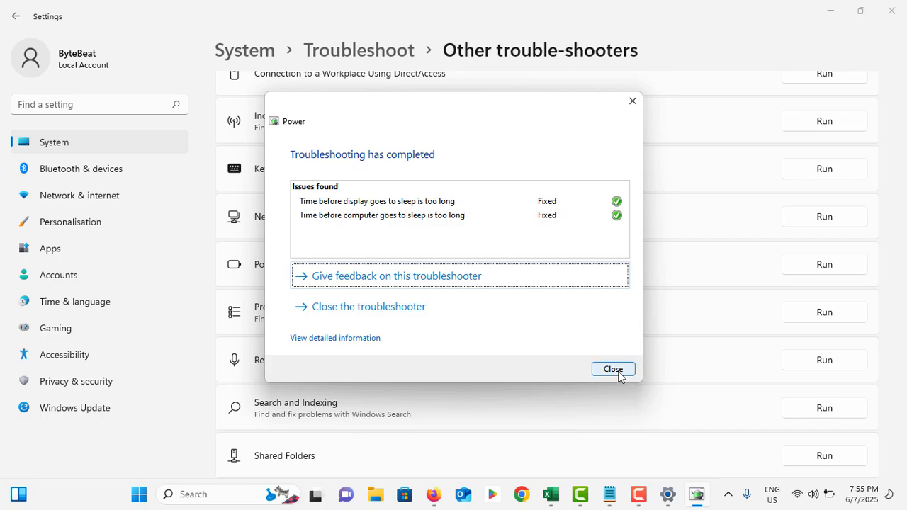
mouse_move(380, 216)
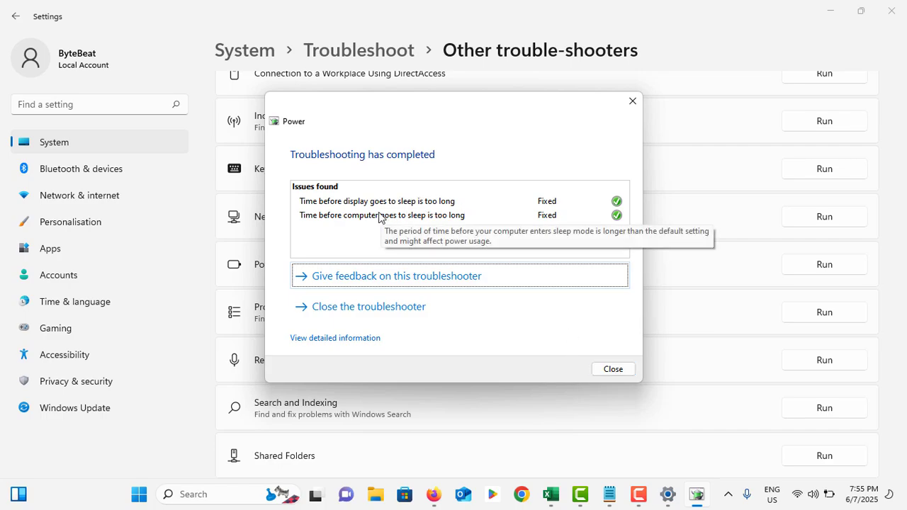
click(615, 372)
Close Settings and open Control Panel's Power Options under Hardware and Sound
click(872, 11)
click(597, 121)
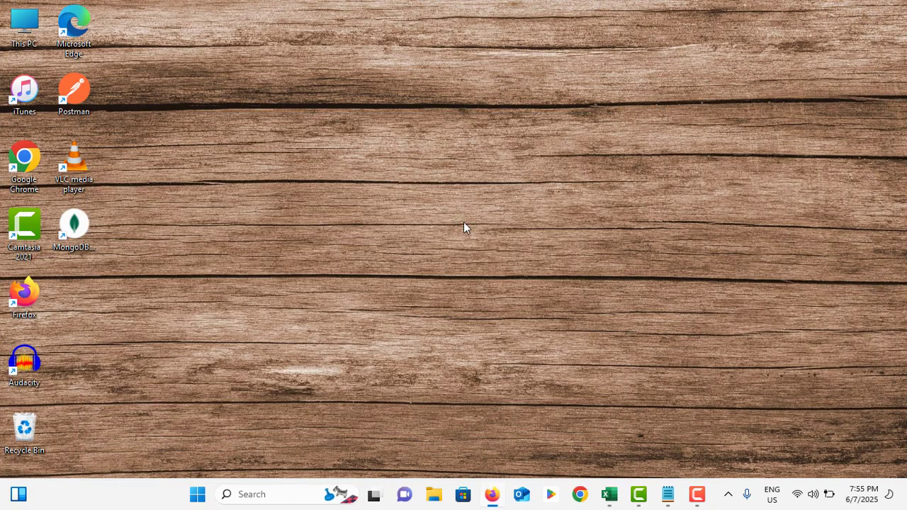
click(281, 500)
text(co)
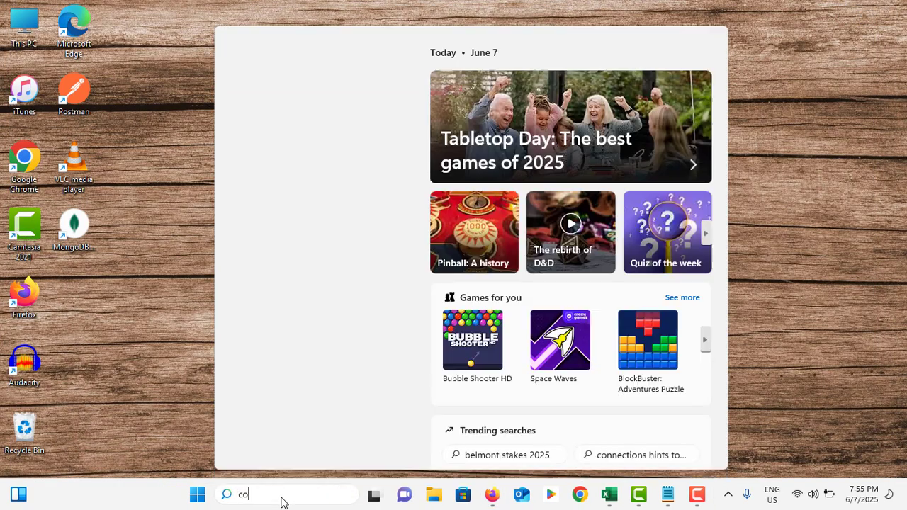
text(ntrol)
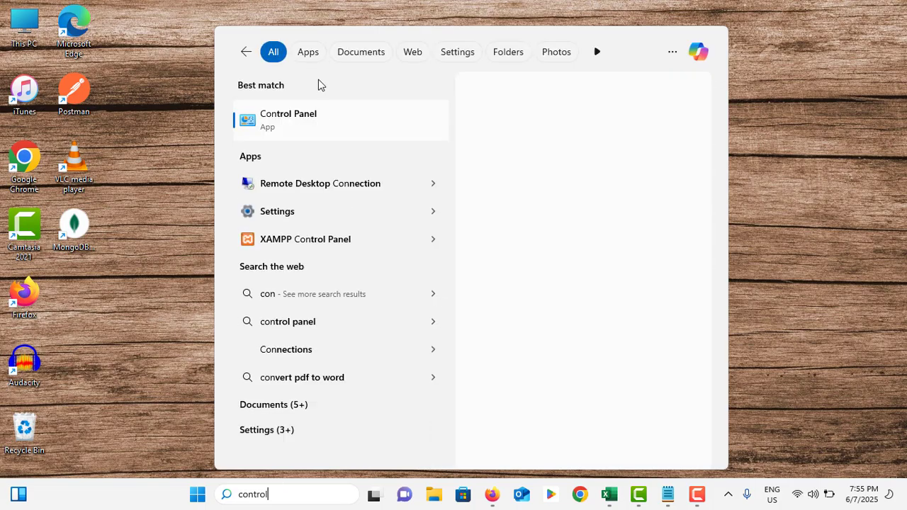
click(318, 123)
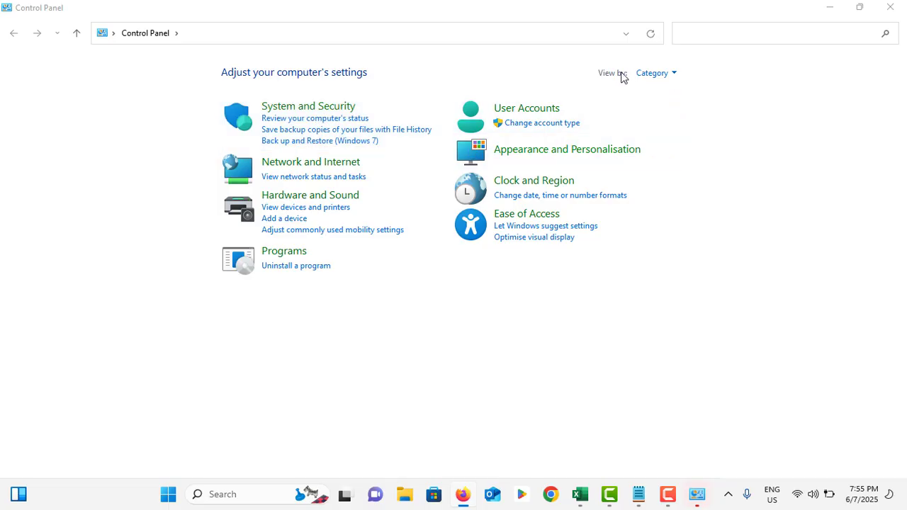
click(298, 195)
click(239, 177)
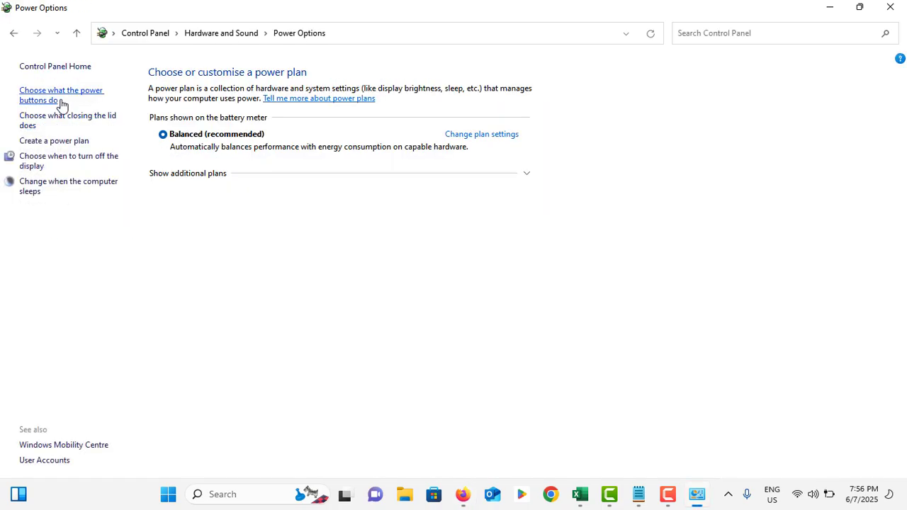
Untick fast start-up in the power button settings and save the change
click(46, 99)
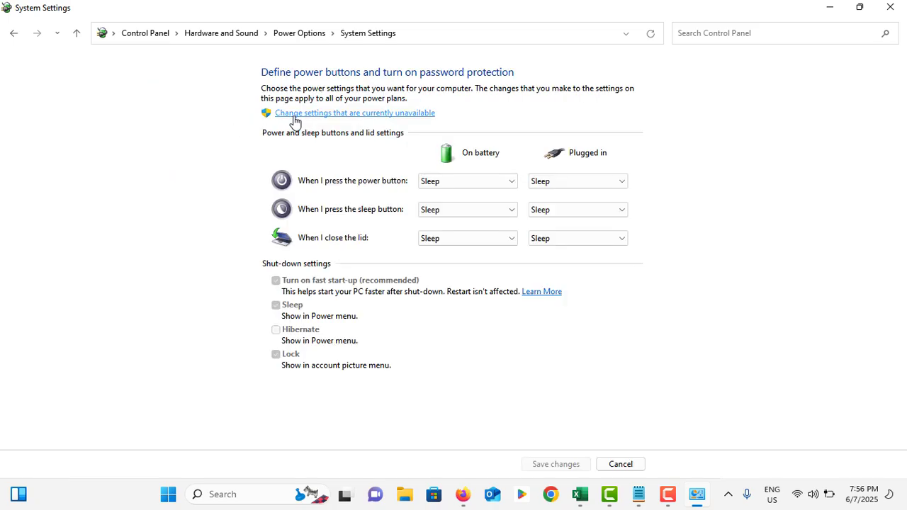
click(377, 114)
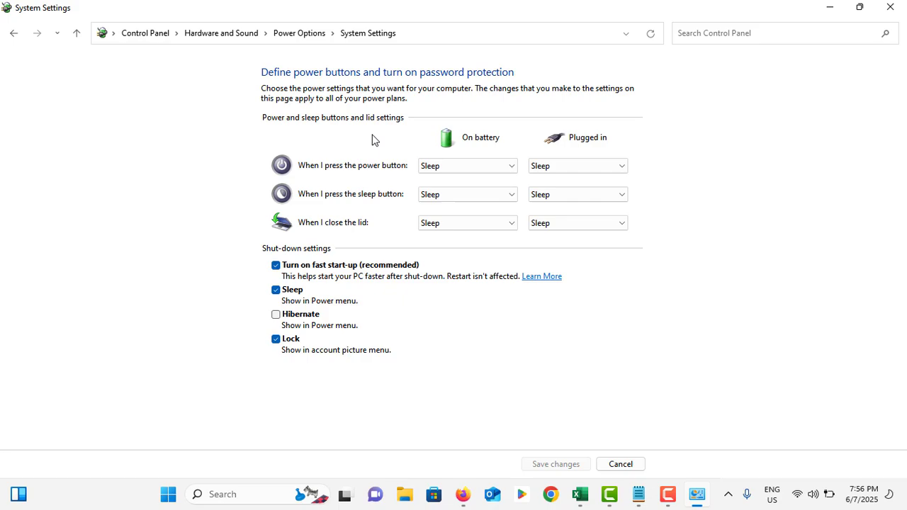
click(276, 265)
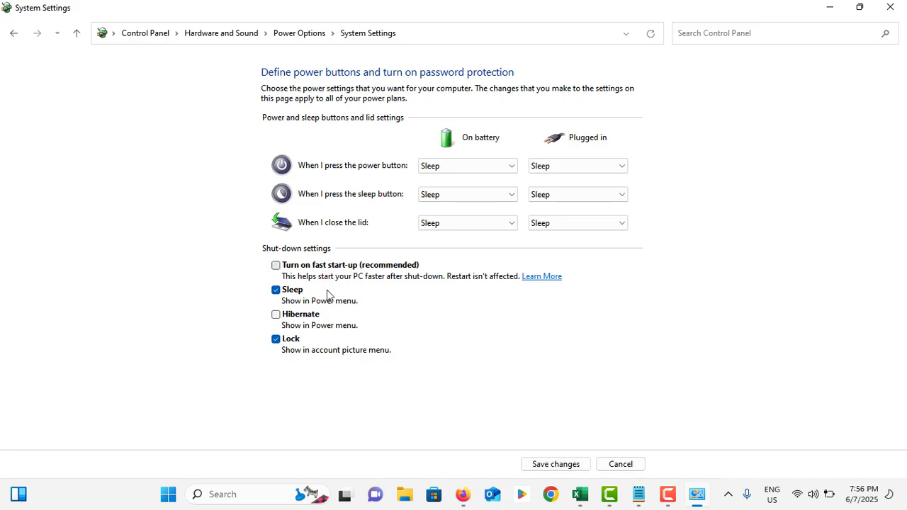
click(570, 463)
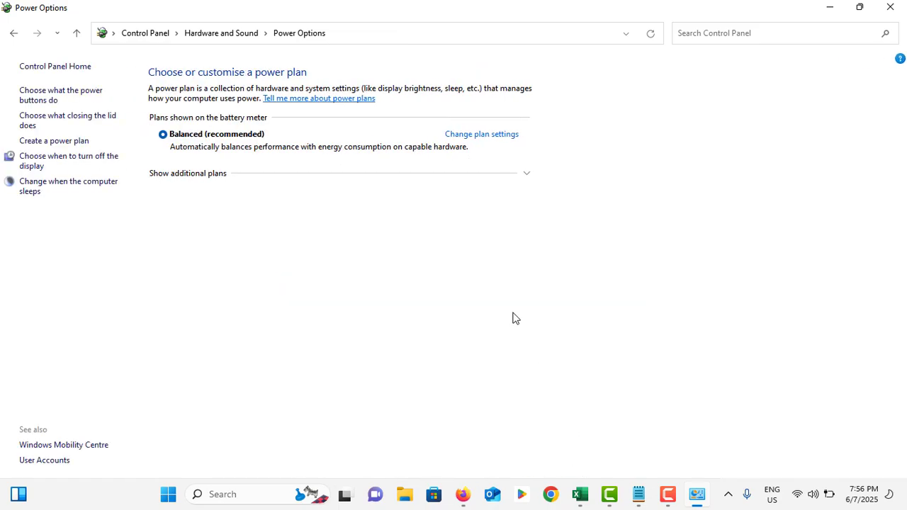
Close Power Options and expand Screen and sleep in Settings' Power & battery page
click(886, 7)
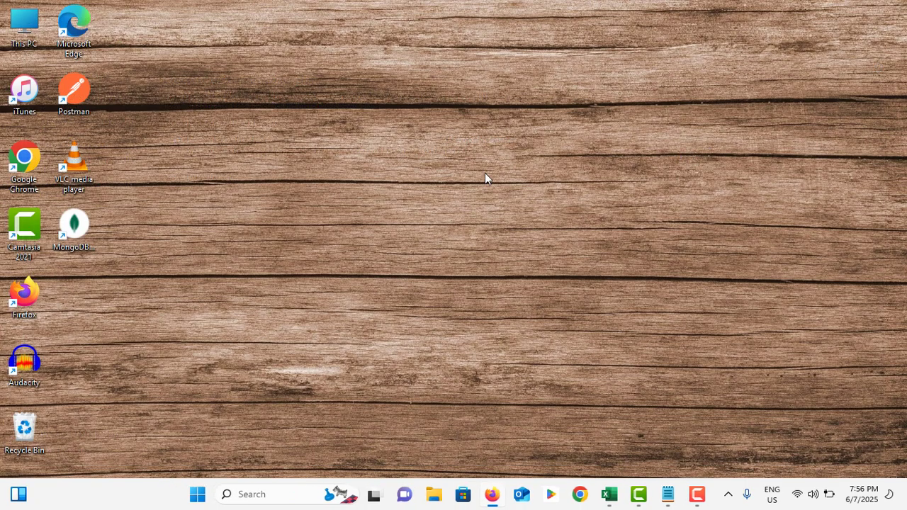
click(197, 494)
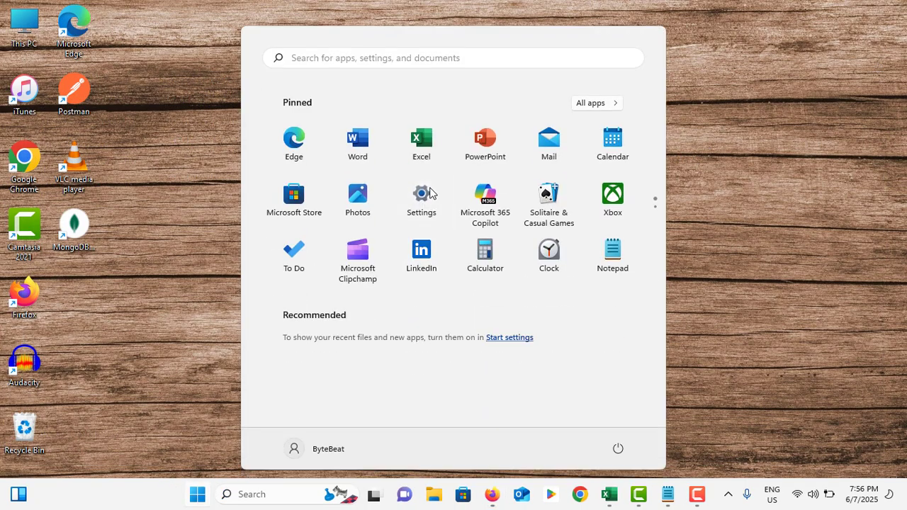
click(421, 210)
scroll(399, 229, down, 5)
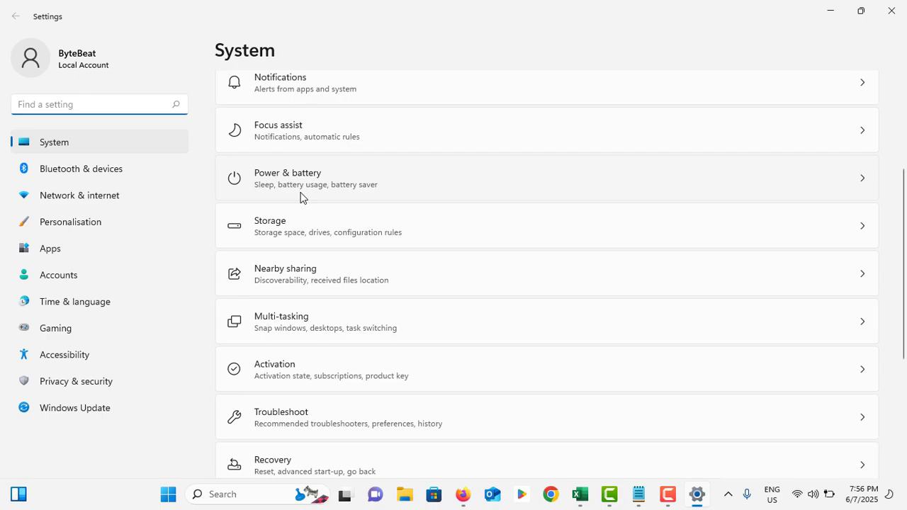
click(336, 183)
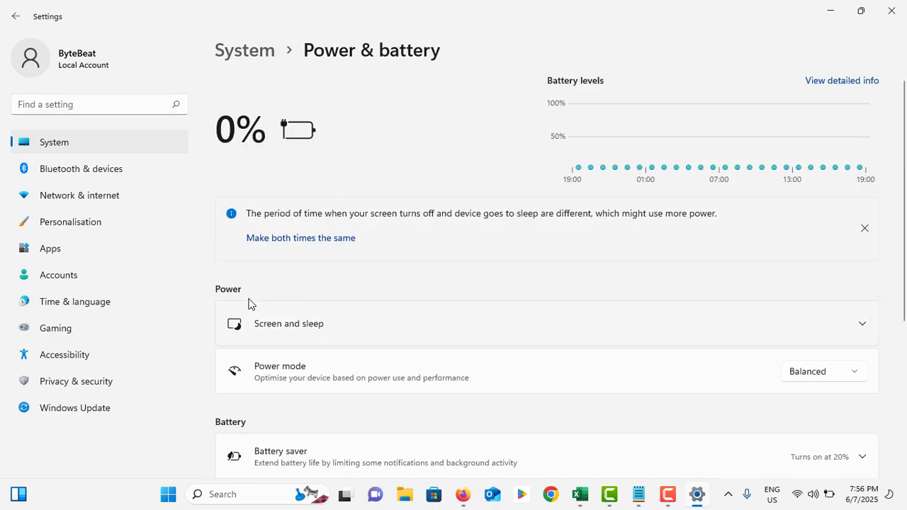
click(389, 337)
Set the battery and plugged-in screen-off timeouts to Never, then close Settings
scroll(376, 287, down, 3)
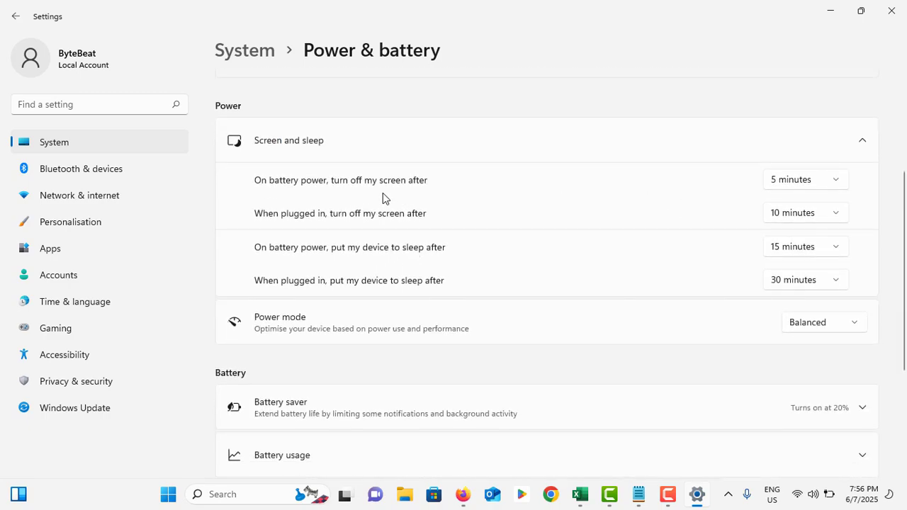
click(808, 182)
scroll(813, 361, down, 1)
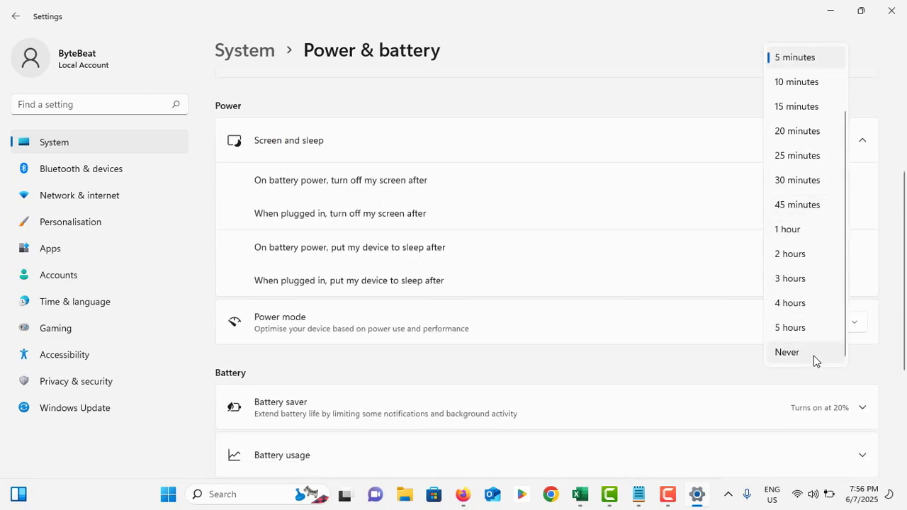
click(804, 277)
click(810, 217)
scroll(805, 311, down, 1)
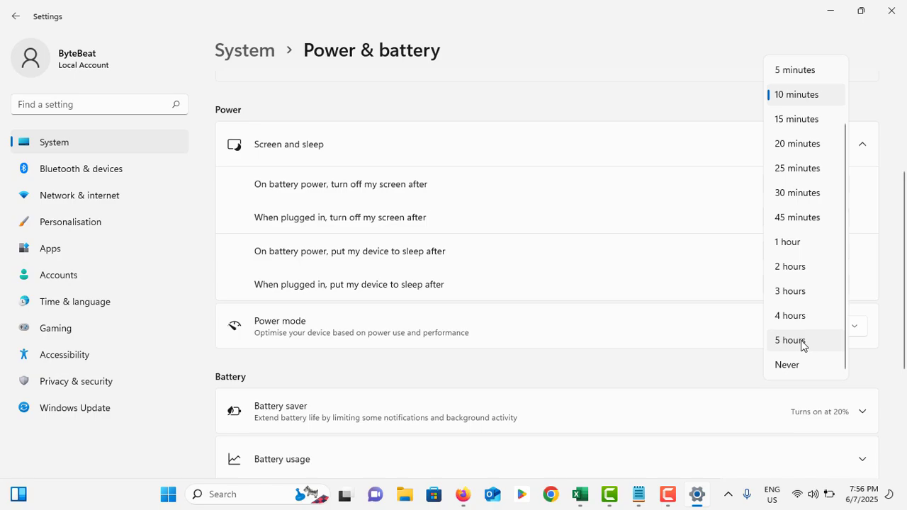
click(801, 363)
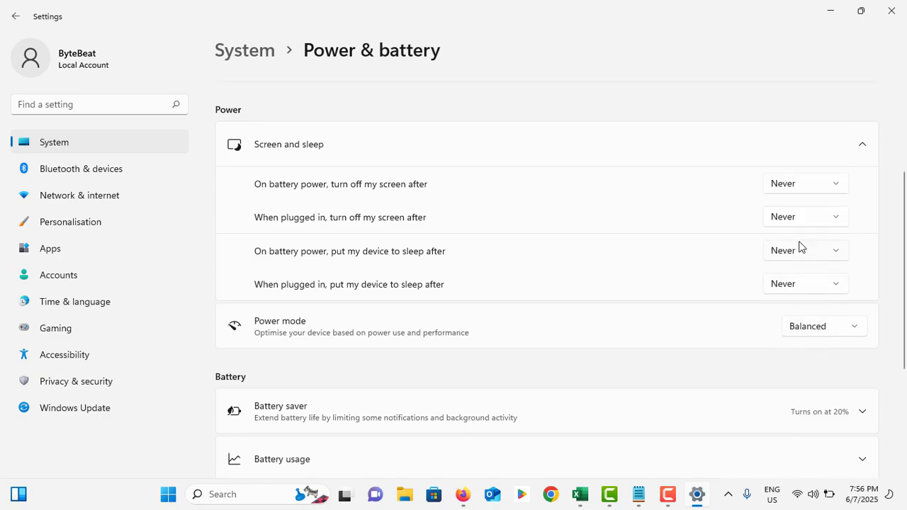
click(893, 12)
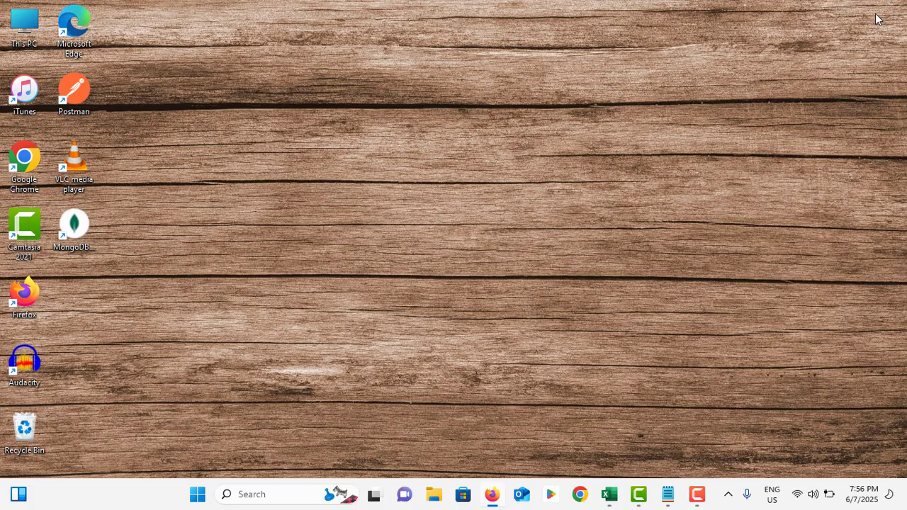
Open Control Panel's Power Options and edit the Balanced plan's settings
click(256, 493)
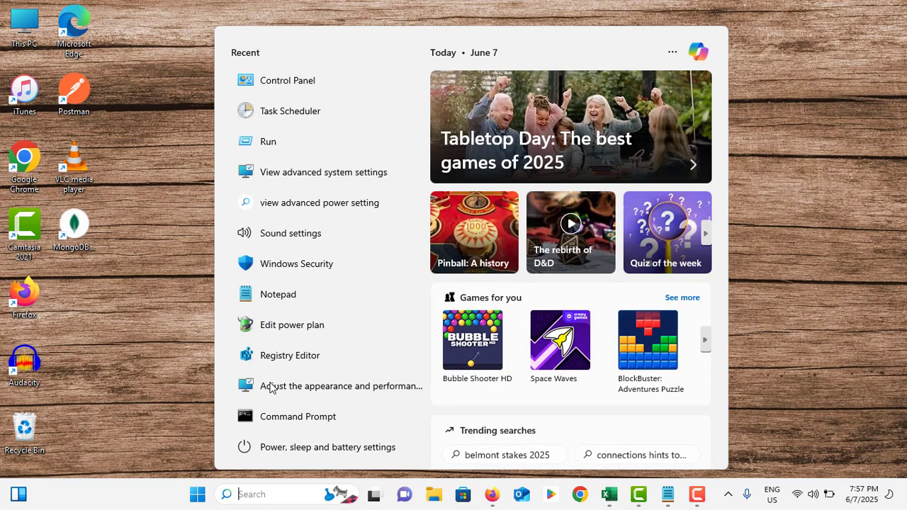
click(295, 84)
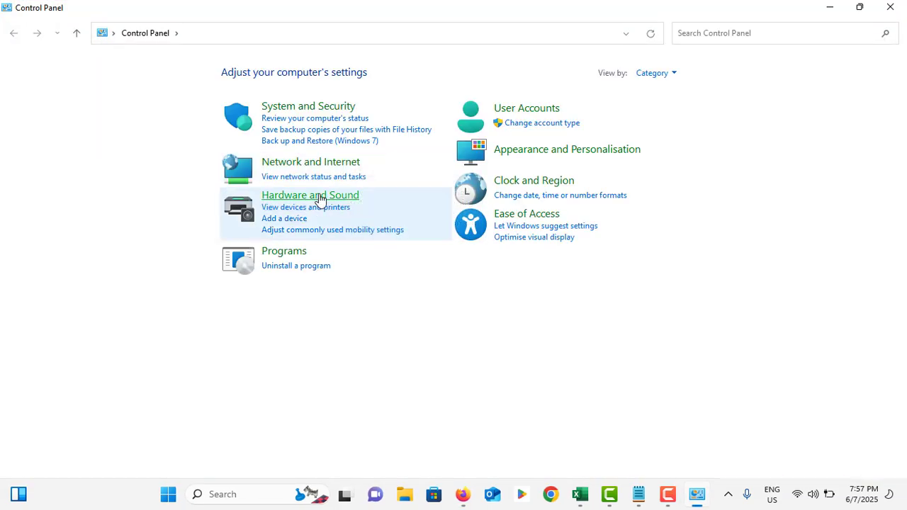
click(318, 198)
click(333, 197)
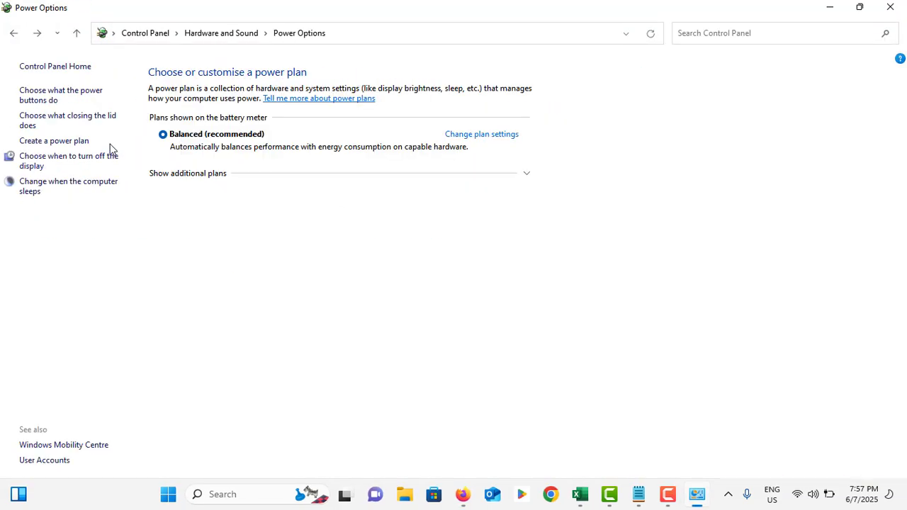
click(485, 139)
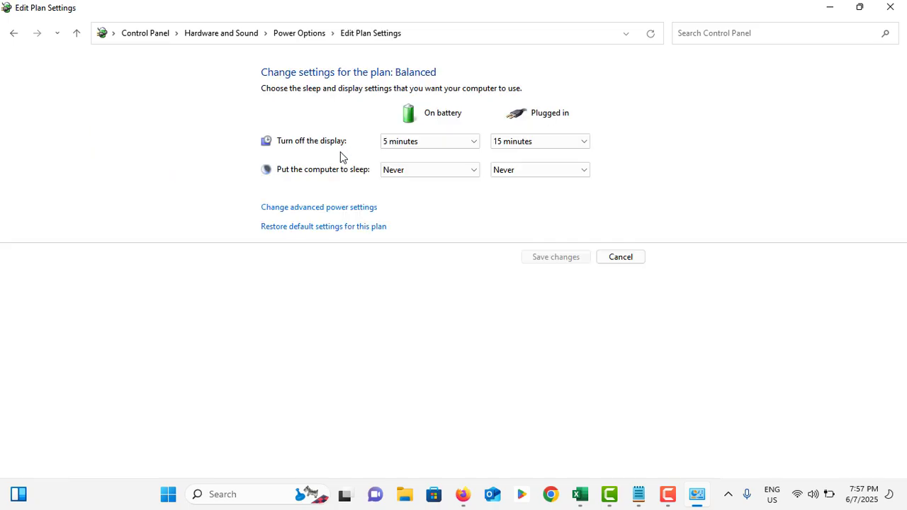
Open the advanced power settings and look through the processor power management entries
click(302, 210)
scroll(233, 182, down, 2)
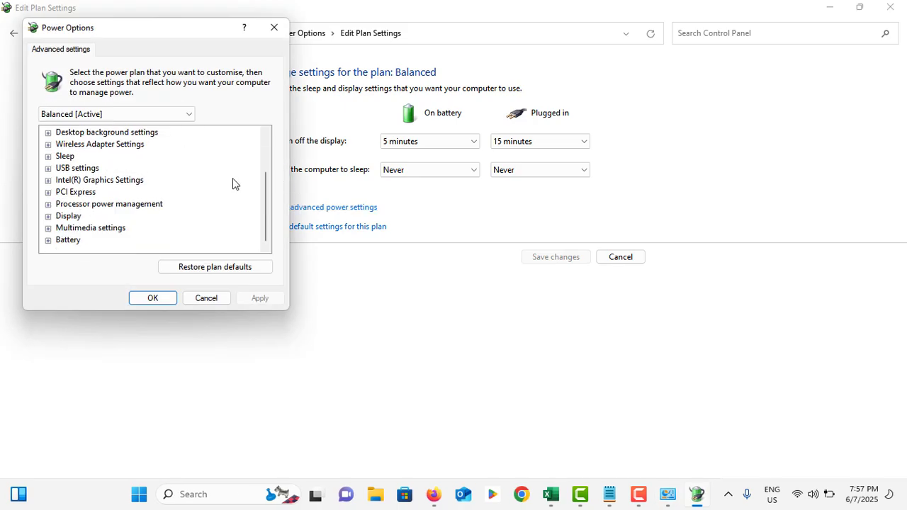
double_click(93, 206)
scroll(127, 209, down, 1)
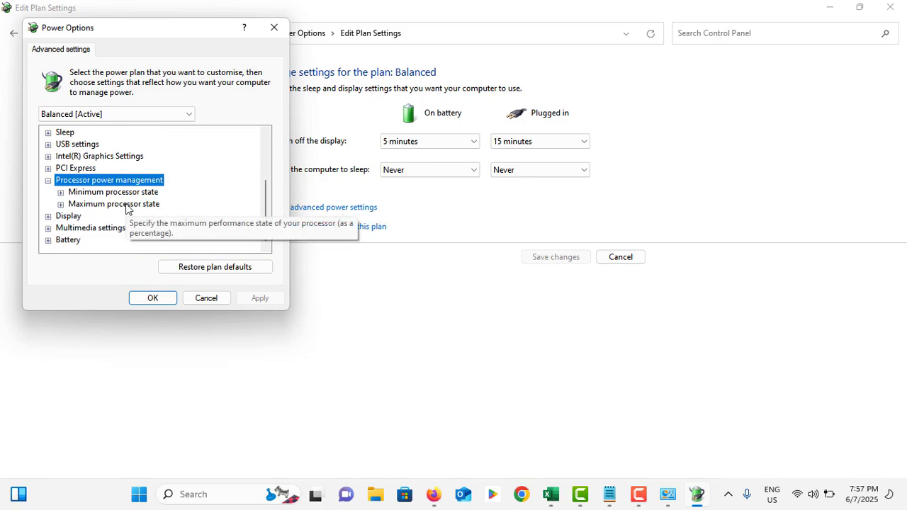
double_click(111, 194)
scroll(121, 196, down, 1)
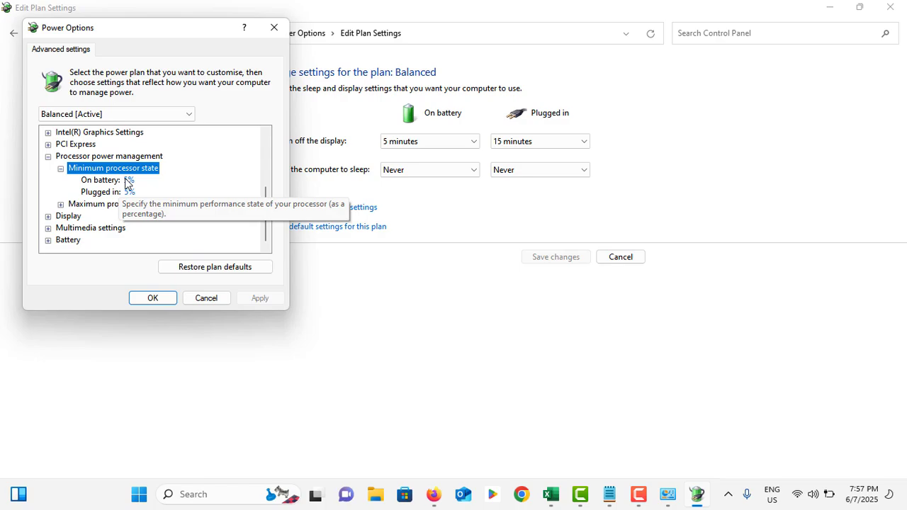
scroll(128, 183, up, 3)
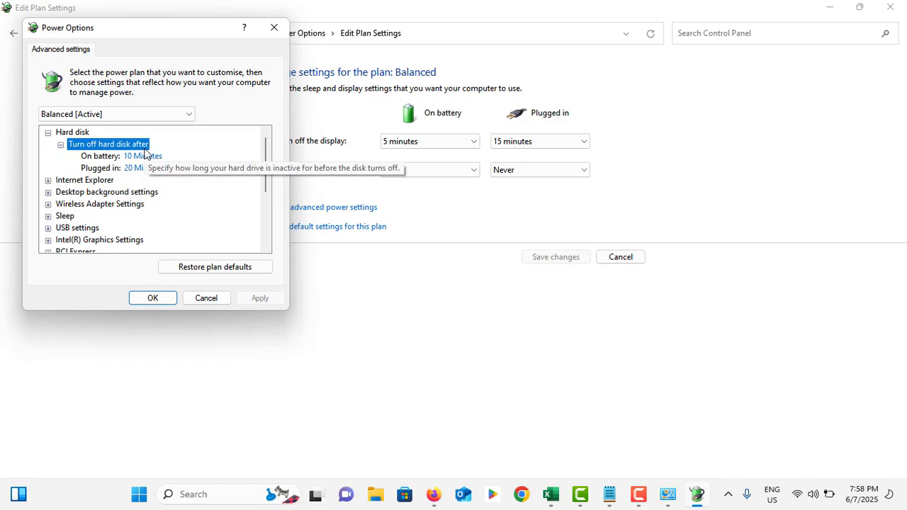
Change the hard disk's on-battery turn-off time from 10 minutes to 0
click(146, 156)
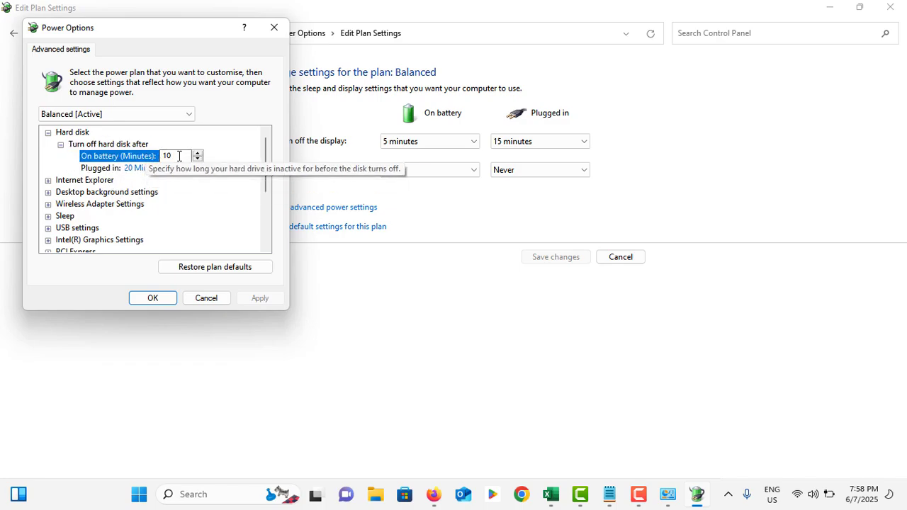
drag(183, 156, 150, 158)
text(0)
click(136, 159)
click(133, 158)
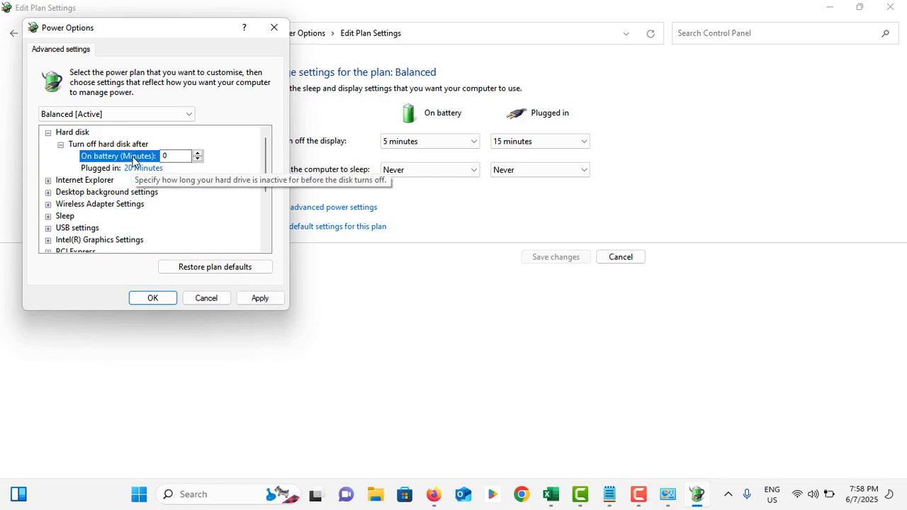
Change the plugged-in turn-off time from 20 minutes to 0, then apply and confirm
click(142, 170)
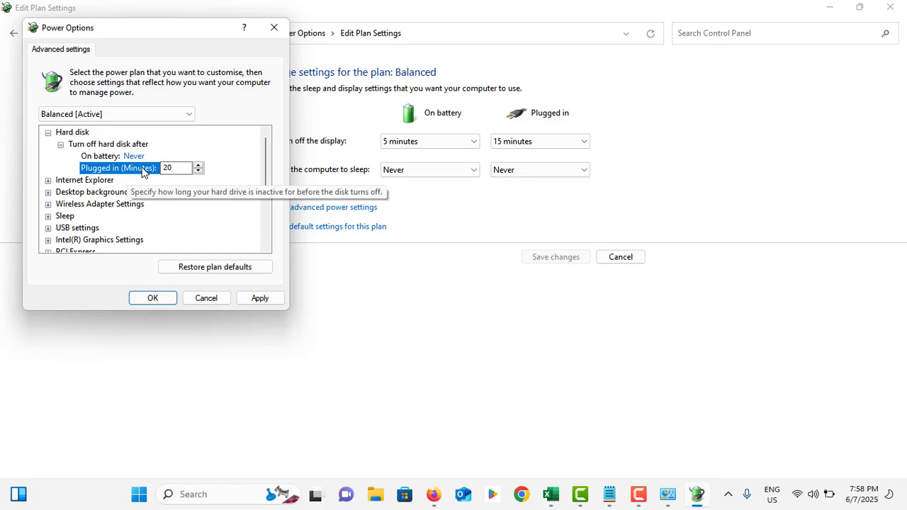
drag(173, 168, 134, 168)
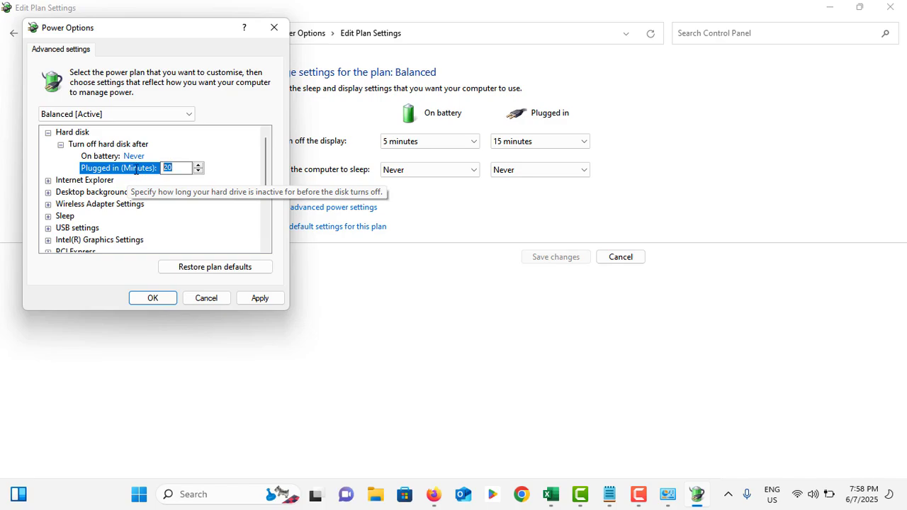
click(92, 146)
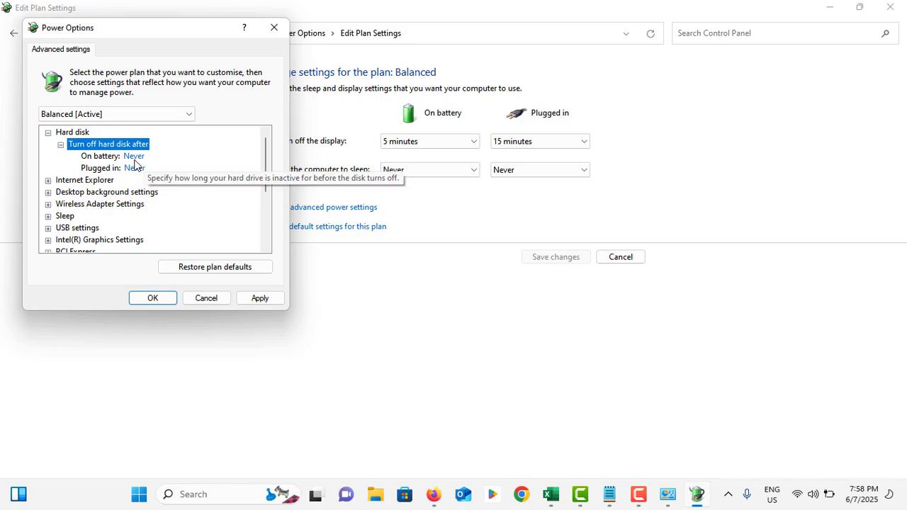
click(263, 299)
click(152, 298)
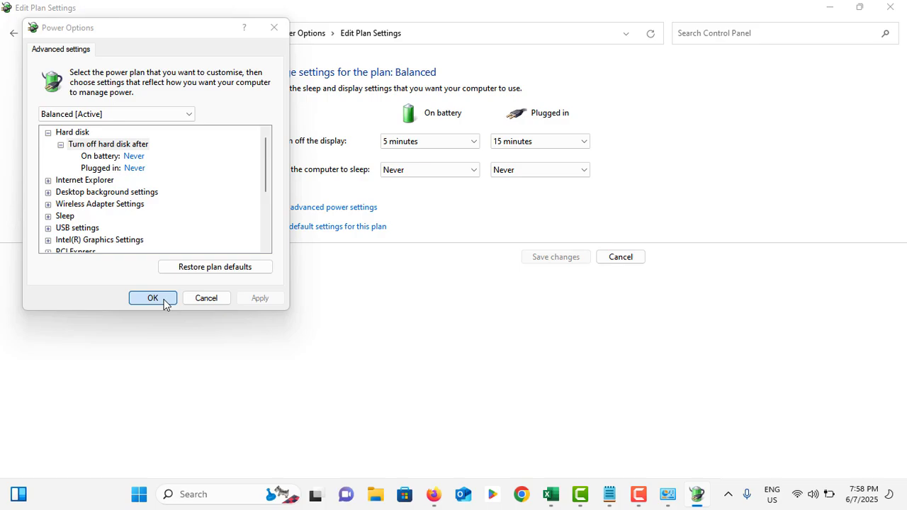
Close the power plan window and select Intel(R) HD Graphics 4000 under Display adapters in Device Manager
click(894, 8)
right_click(199, 499)
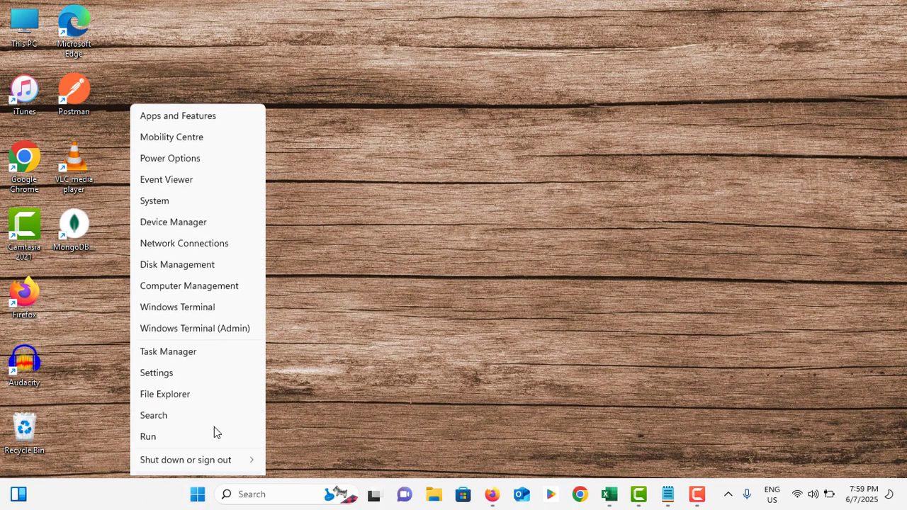
click(216, 208)
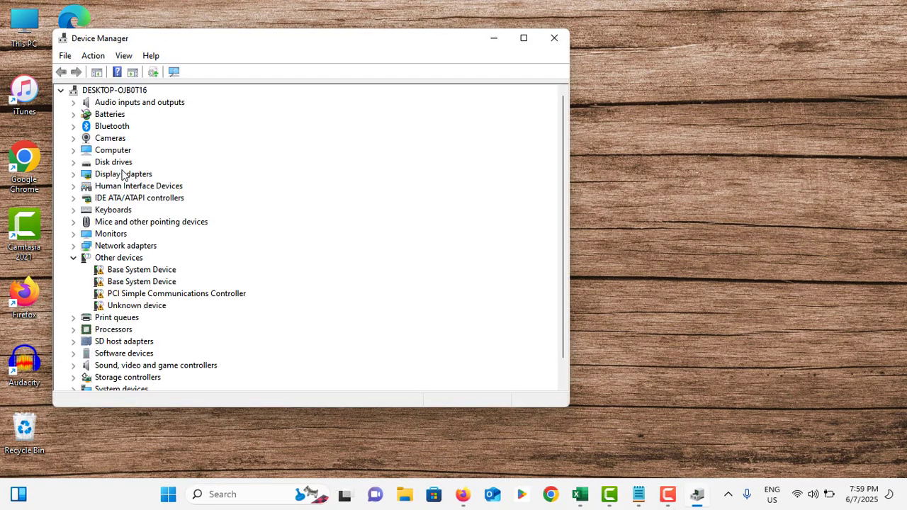
double_click(122, 174)
click(167, 186)
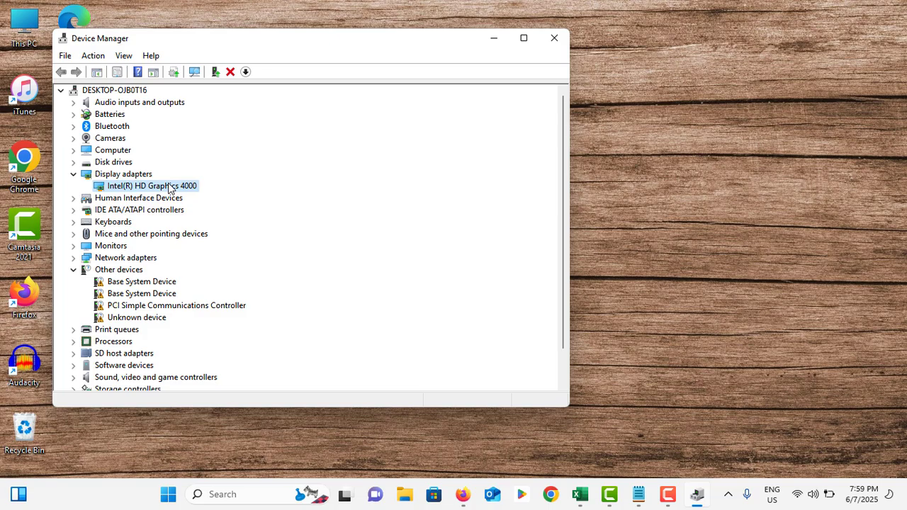
Search automatically for an updated graphics driver, then close Device Manager
right_click(168, 187)
click(193, 193)
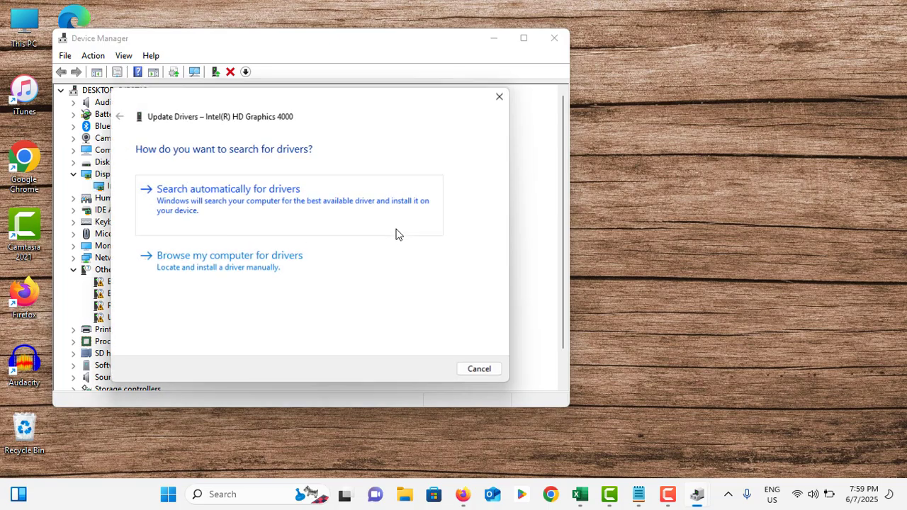
click(247, 198)
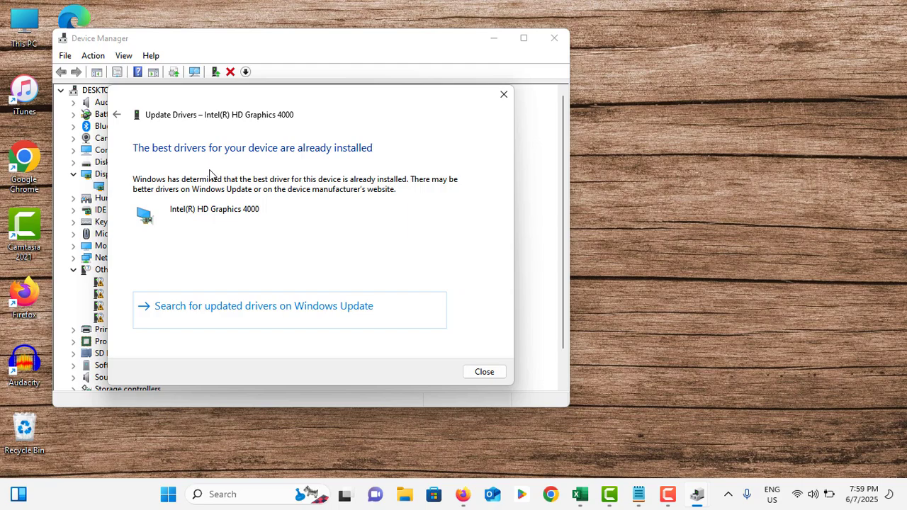
click(500, 373)
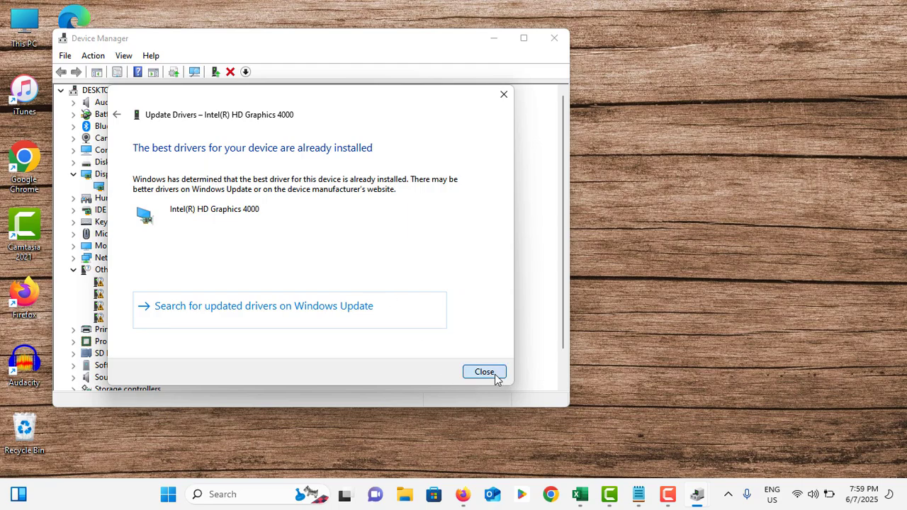
click(554, 37)
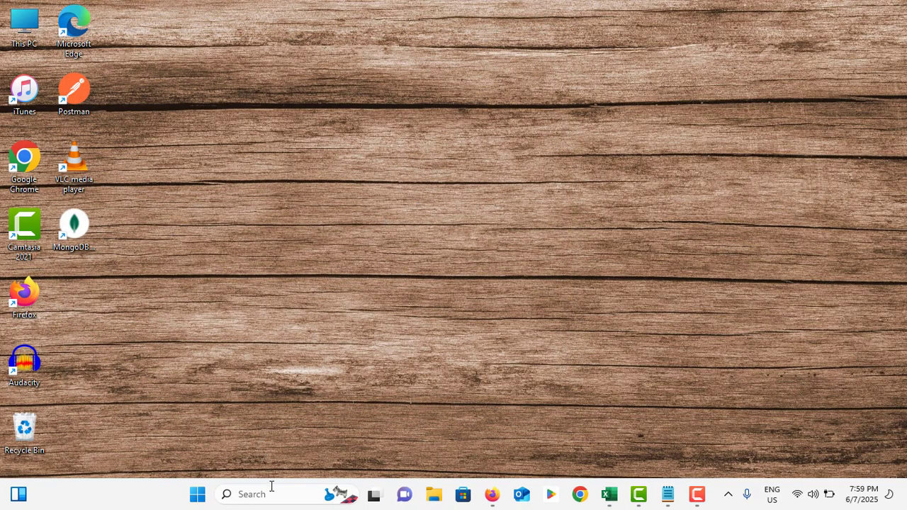
Launch Command Prompt as administrator from the 'comm' search
click(271, 489)
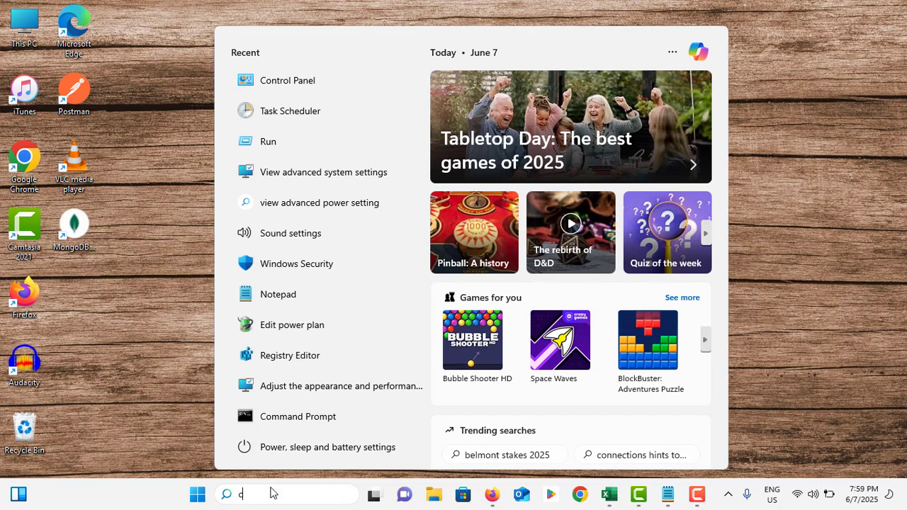
text(comm)
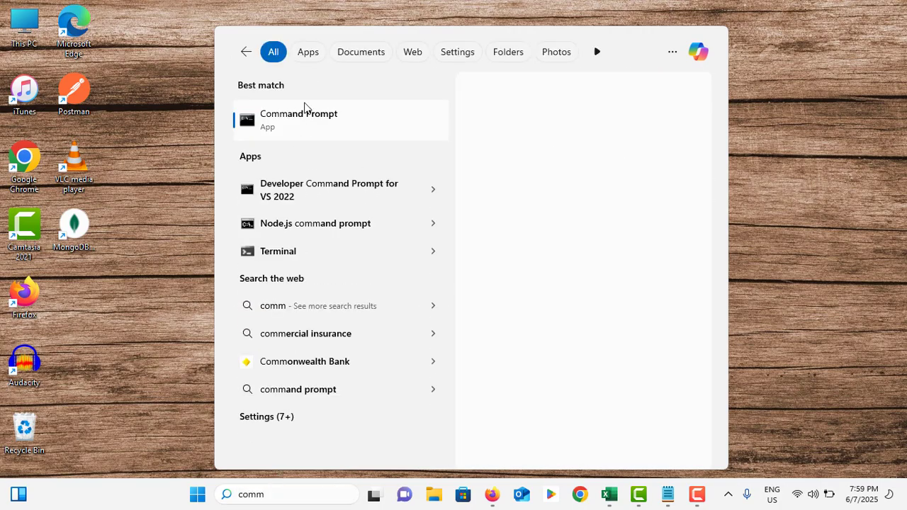
right_click(315, 116)
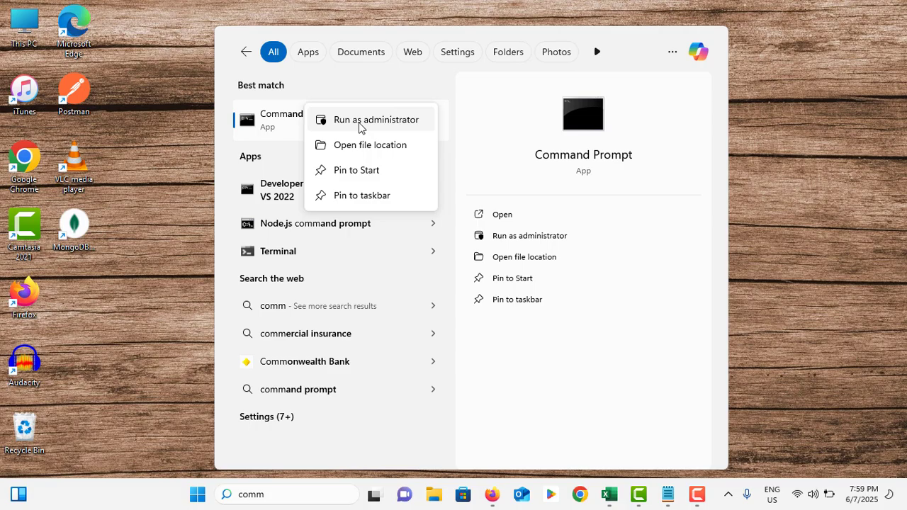
click(359, 120)
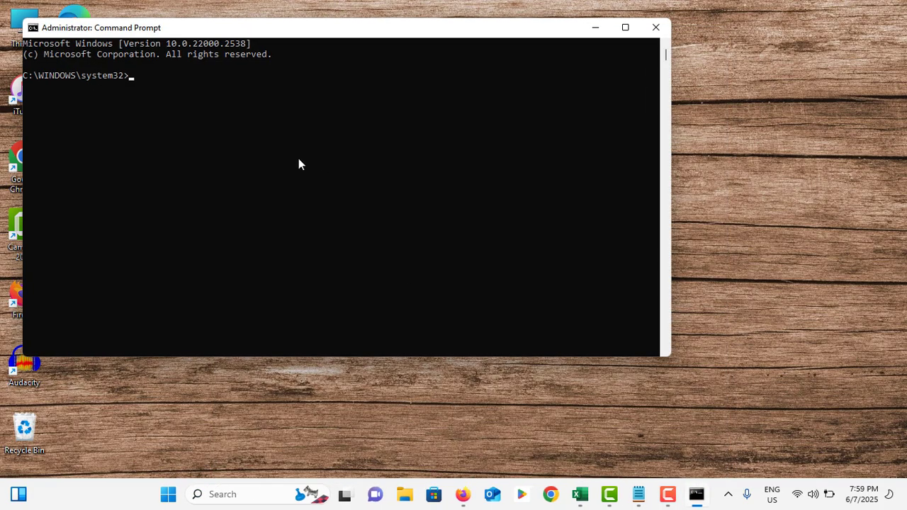
Enter dism /online /cleanup-image /restorehealth at the prompt
click(280, 162)
text(dism /online)
text(/cleanup-imag)
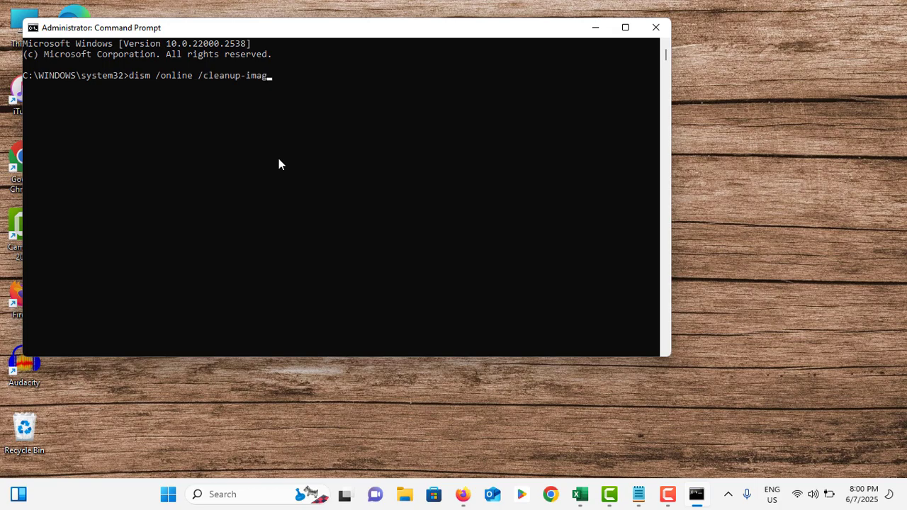
text(e /restorehealth)
Run the DISM repair and then sfc /scannow, and close the console afterwards
key(Return)
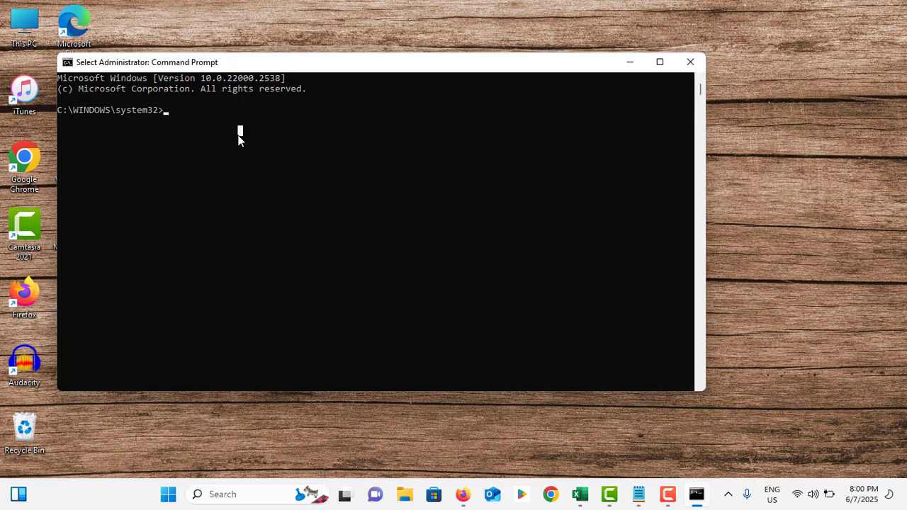
text(sfc)
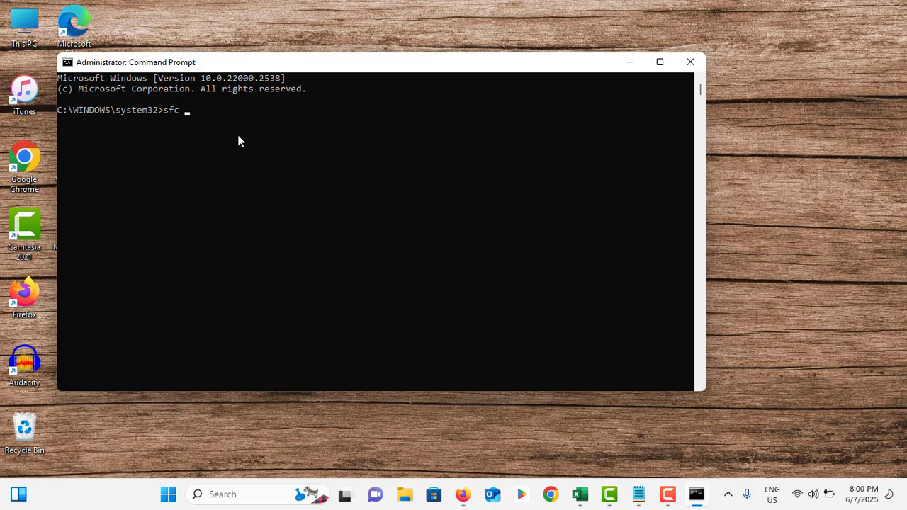
text( /scannow)
key(Return)
click(690, 62)
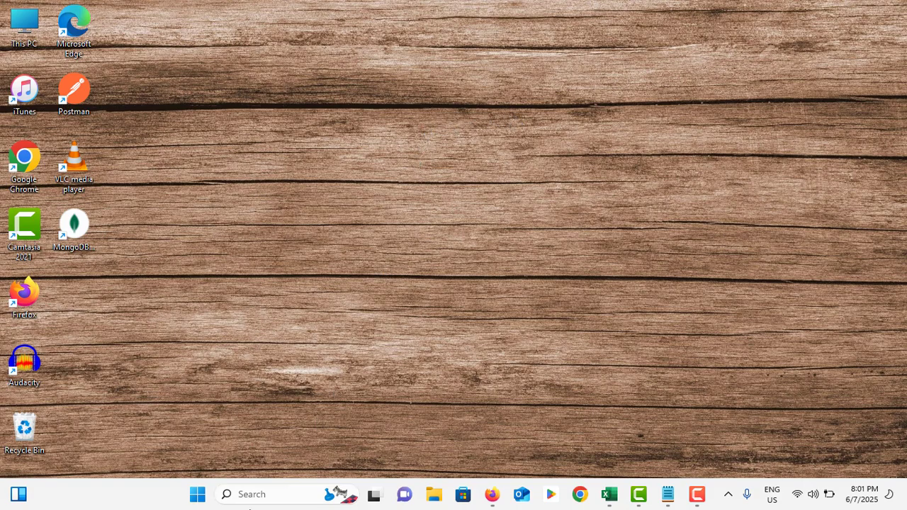
Launch System Properties by entering sysdm.cpl in the Run dialog
click(253, 494)
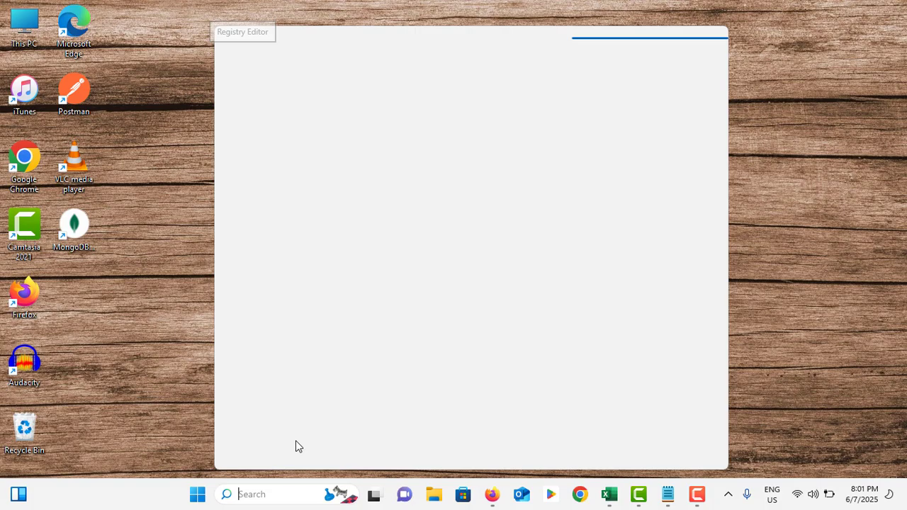
text(ru)
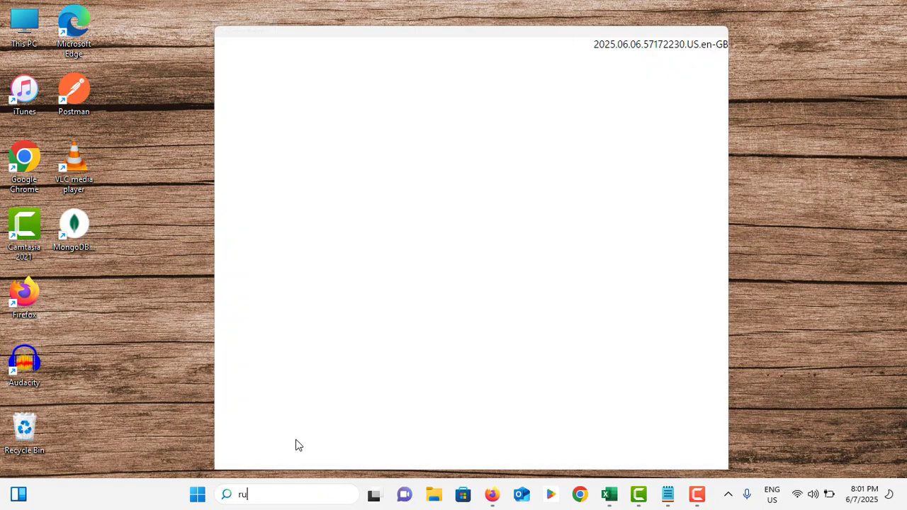
text(n)
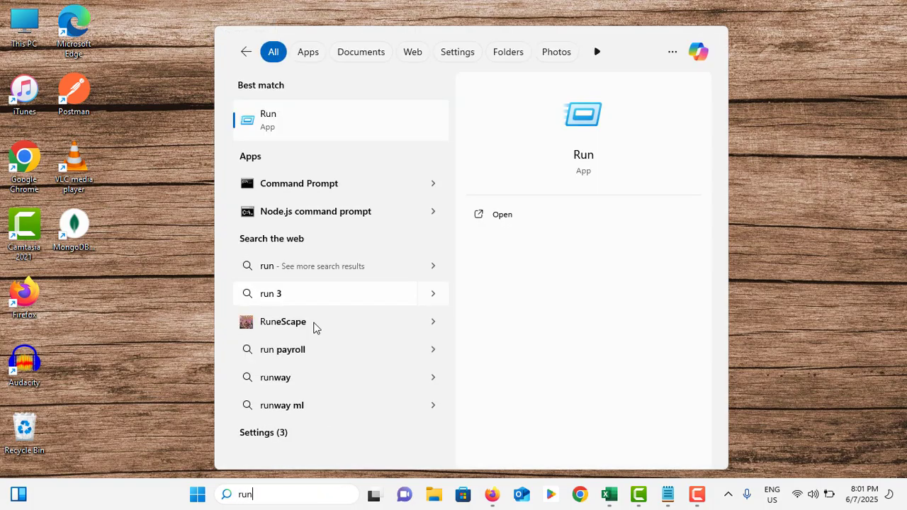
click(328, 131)
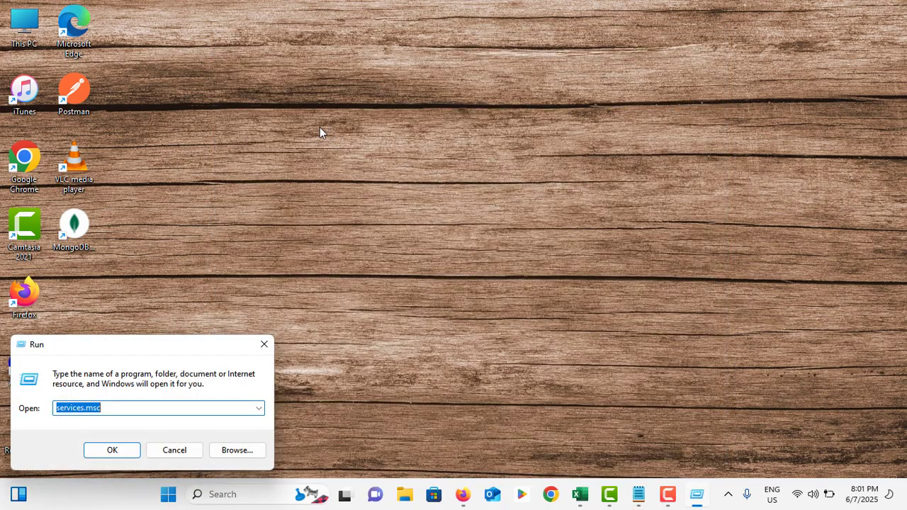
drag(178, 347, 527, 161)
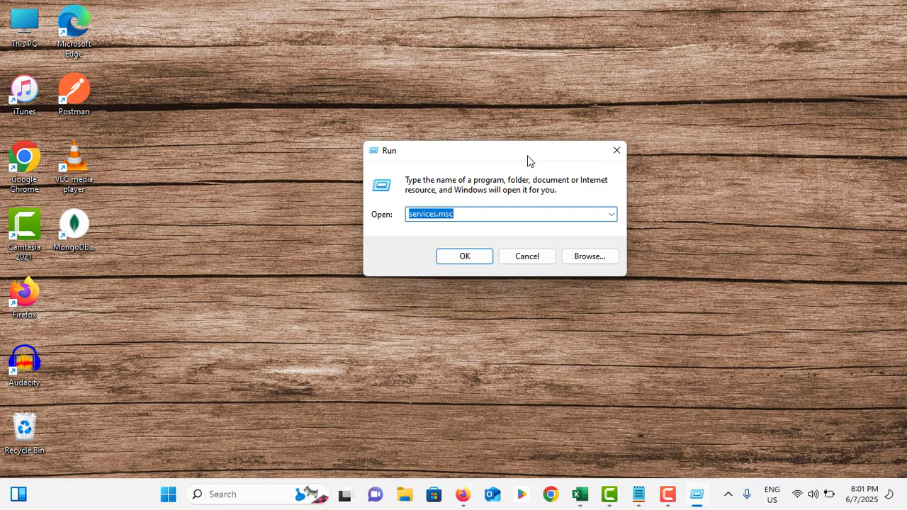
text(sys)
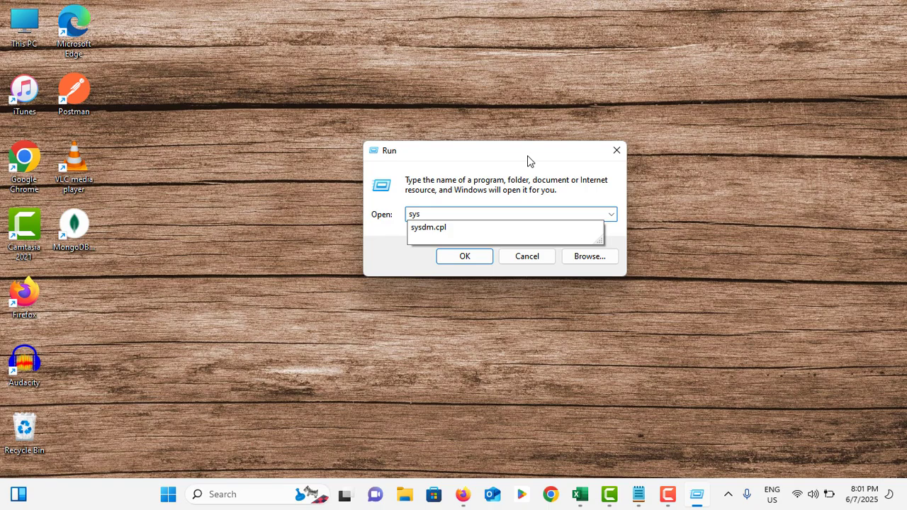
text(dm.cpl)
key(Return)
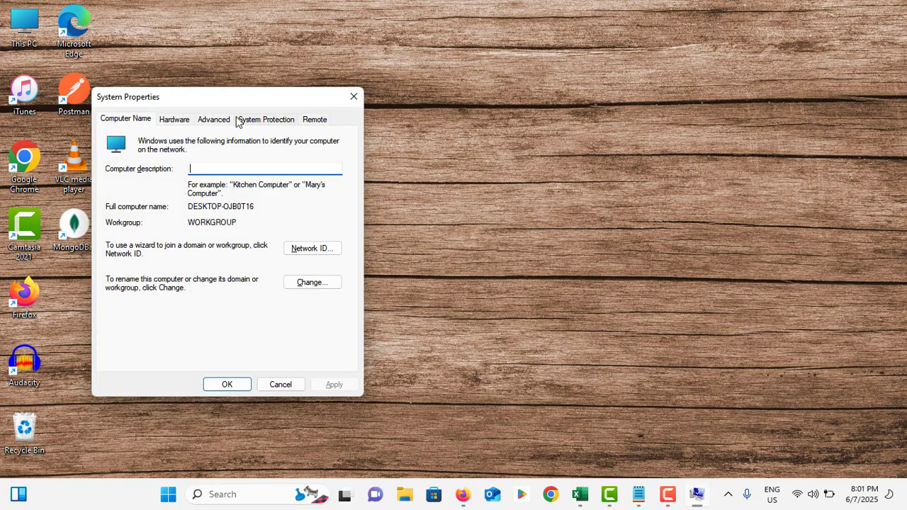
Uncheck Automatically restart in Advanced > Start-up and Recovery and confirm with OK twice
click(225, 121)
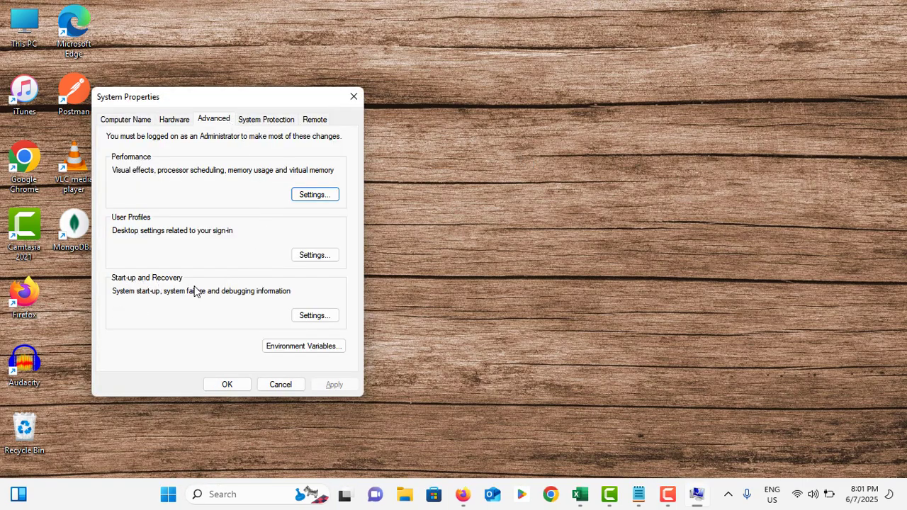
click(309, 320)
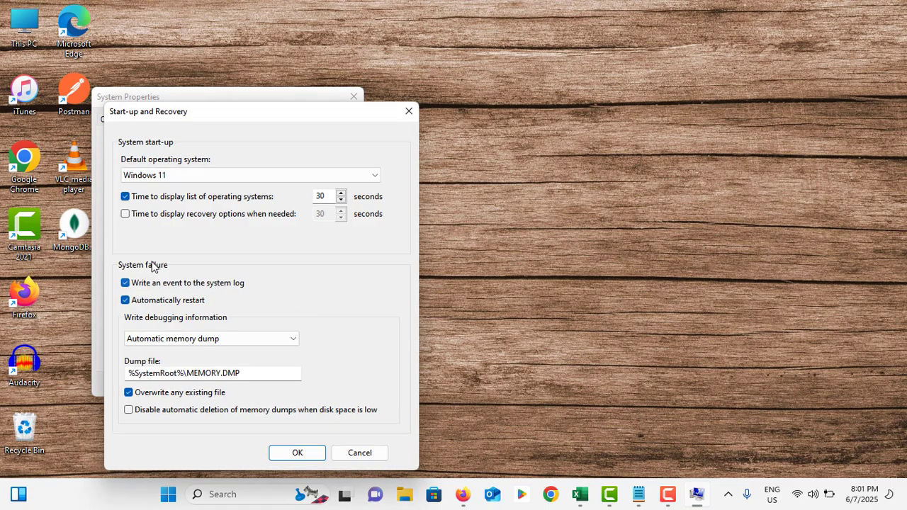
click(127, 301)
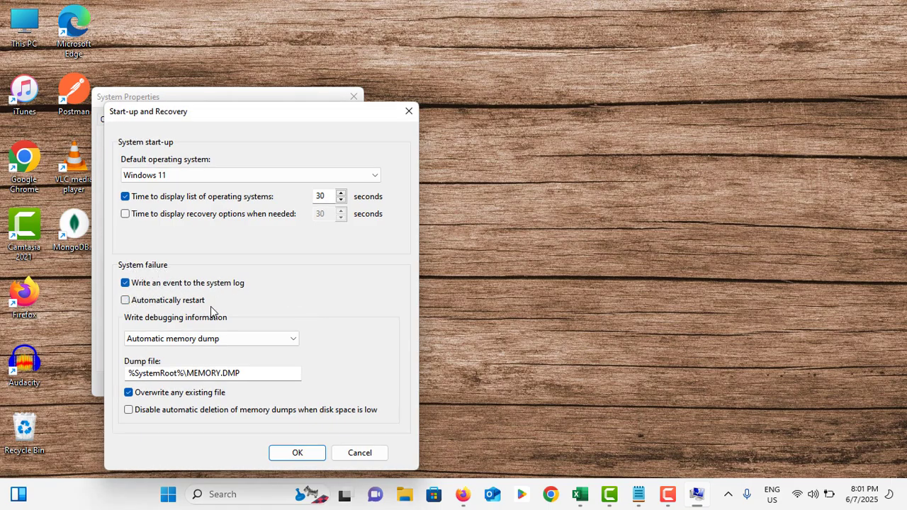
click(305, 457)
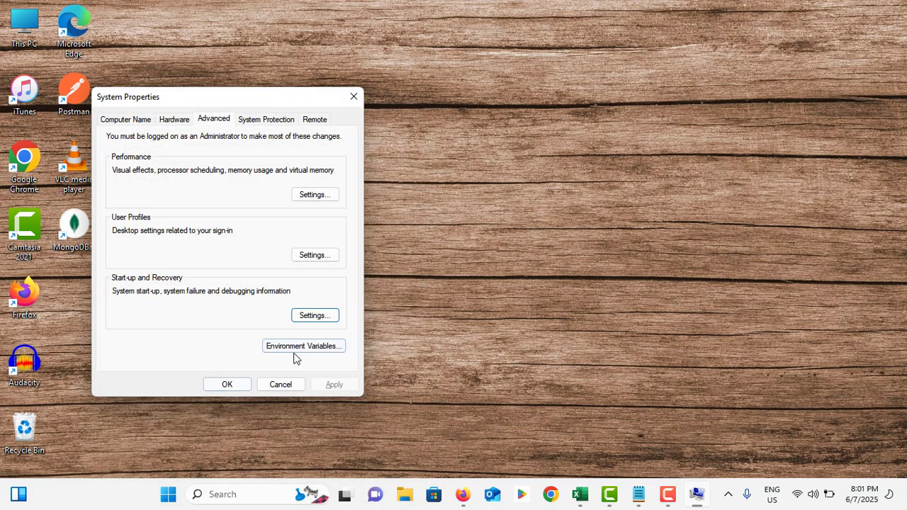
click(236, 386)
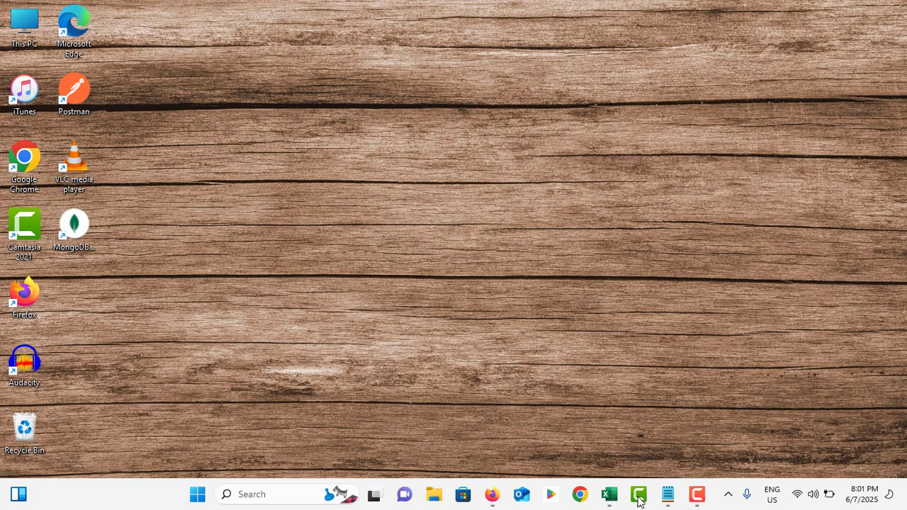
Open Task Manager from the taskbar, request ending Camtasia 2021 Recorder, then close it
right_click(721, 487)
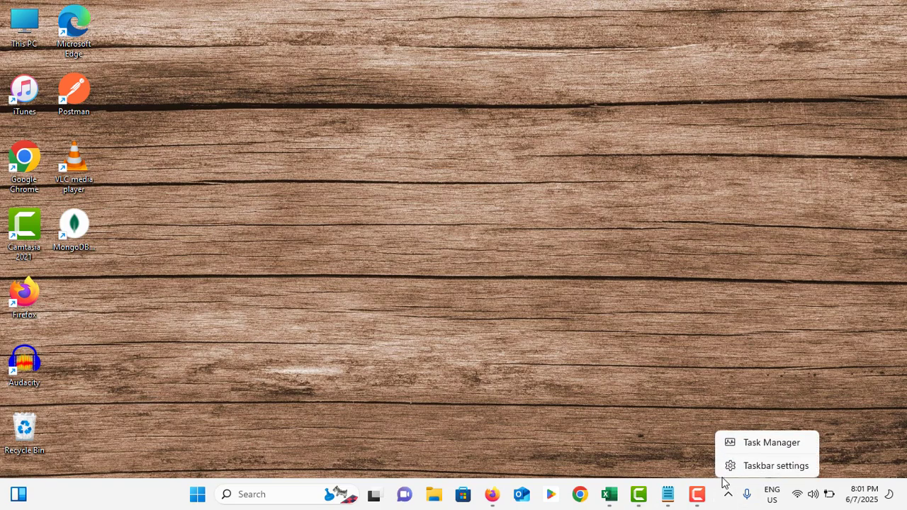
click(753, 449)
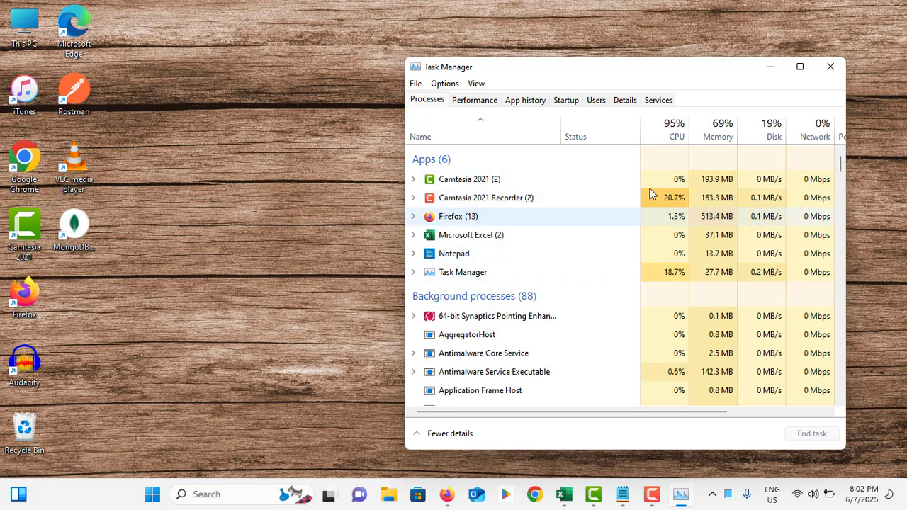
right_click(533, 202)
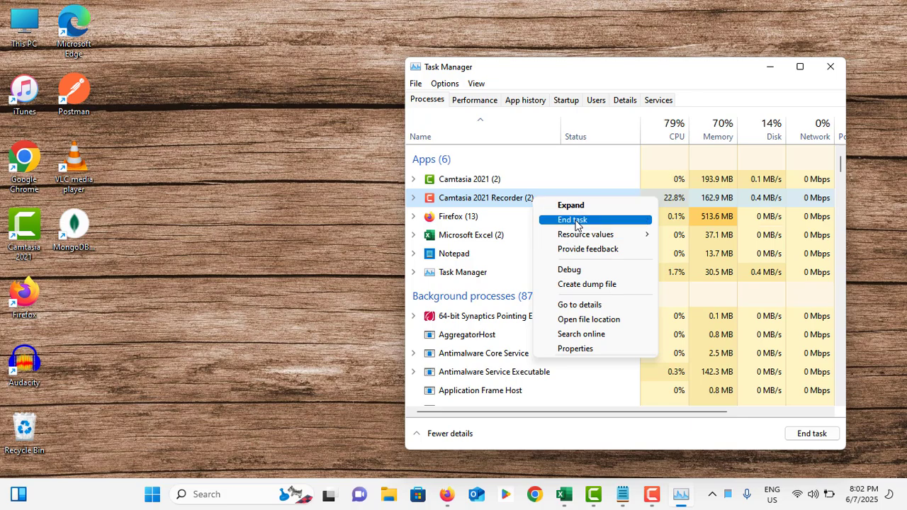
click(833, 71)
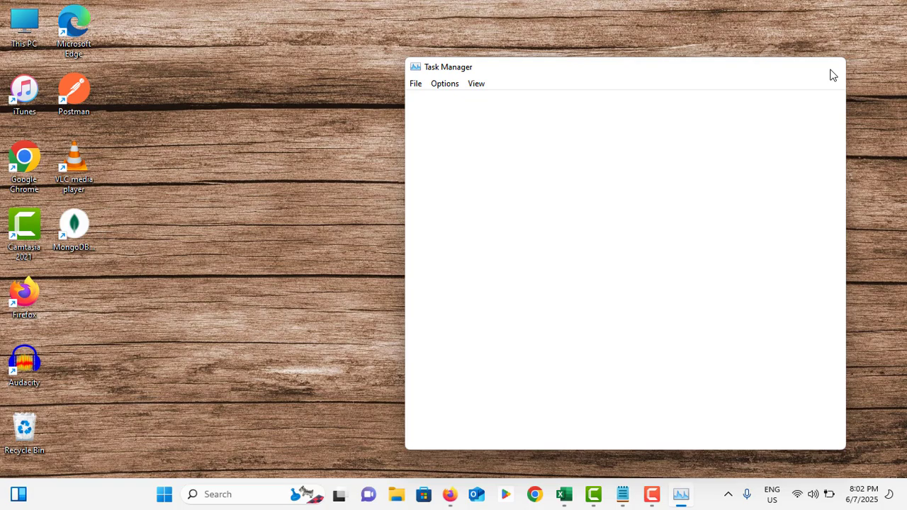